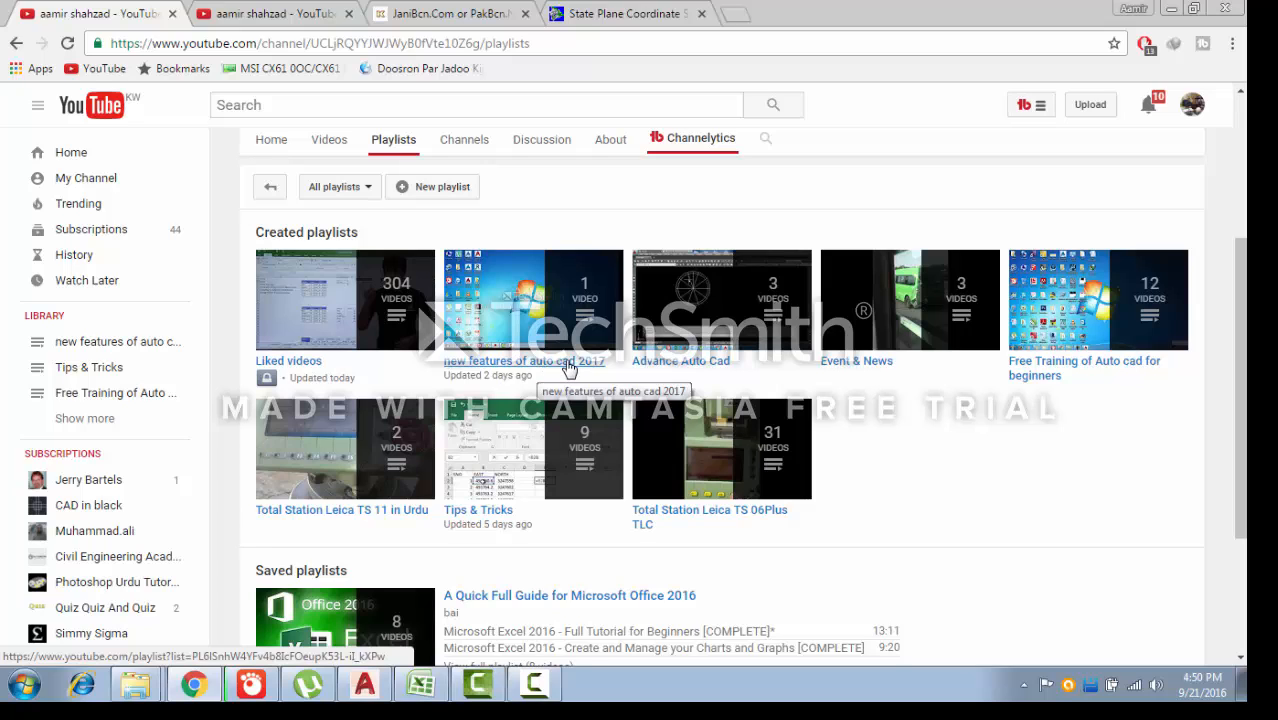
Switch from the browser to AutoCAD and open the Drawing Units settings with the UNITS command.
{"action": "left_click", "coordinate": [291, 14]}
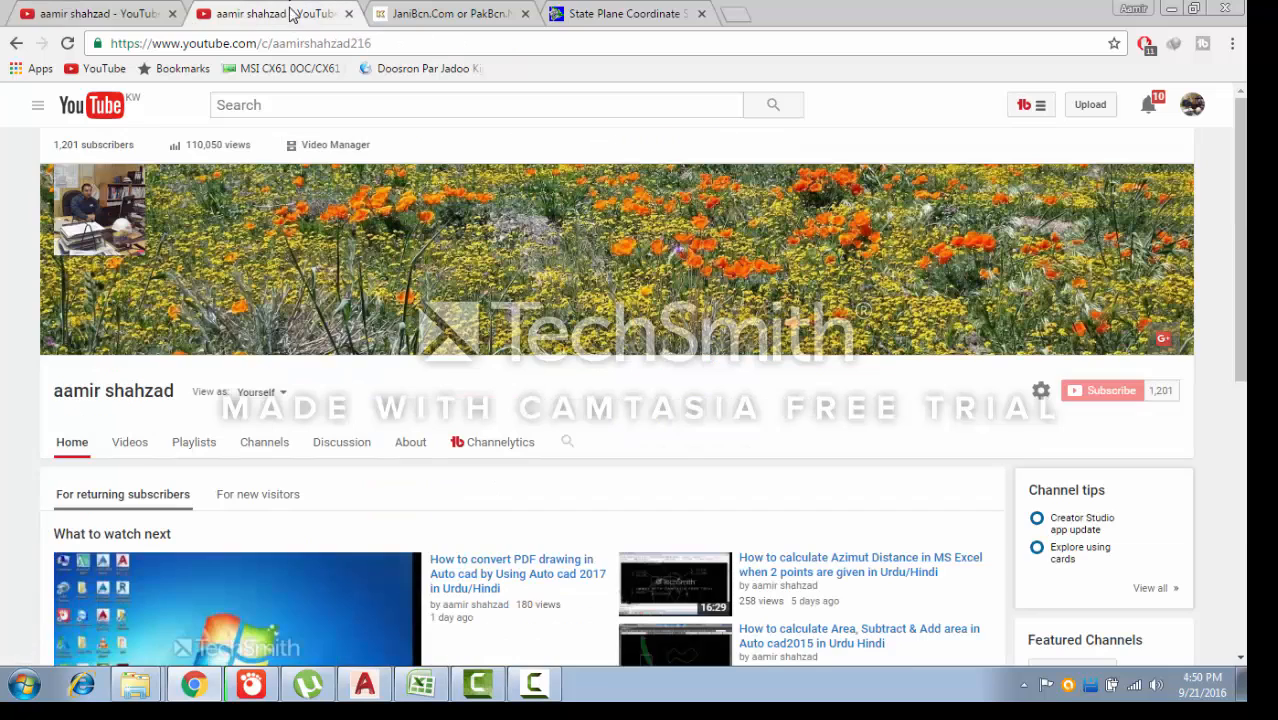
{"action": "left_click", "coordinate": [1172, 9]}
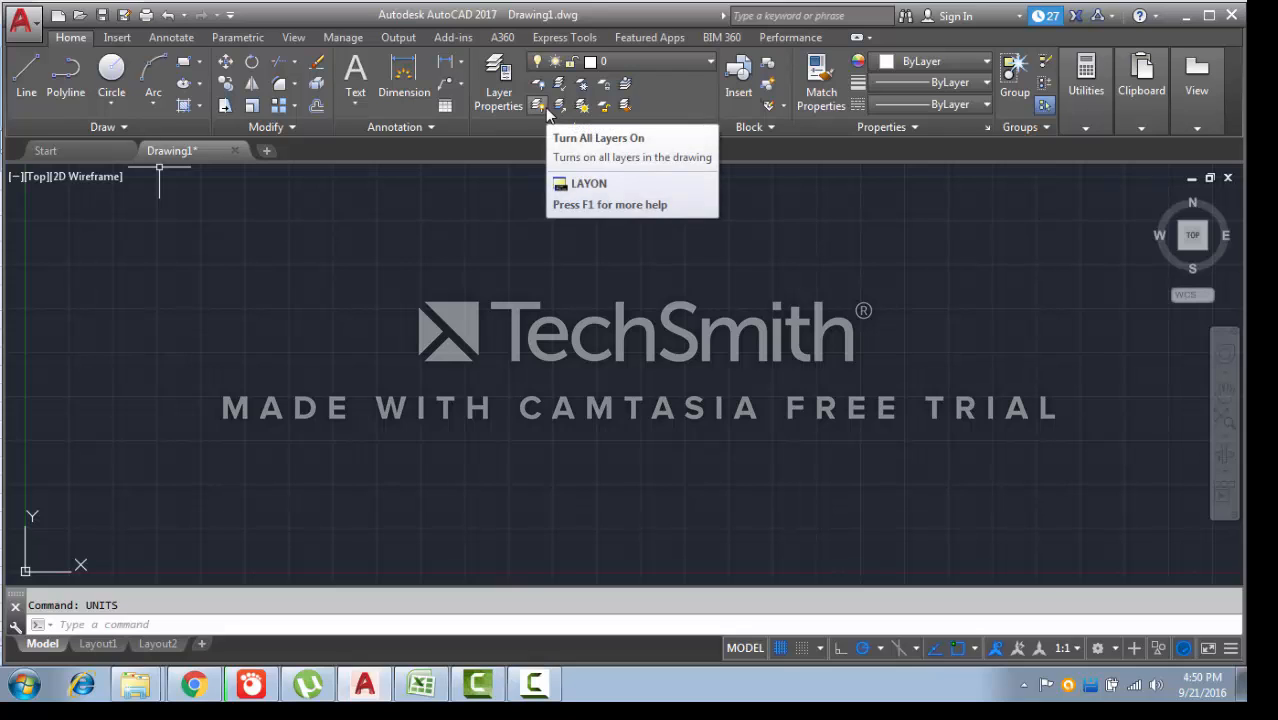
{"action": "left_click", "coordinate": [155, 624]}
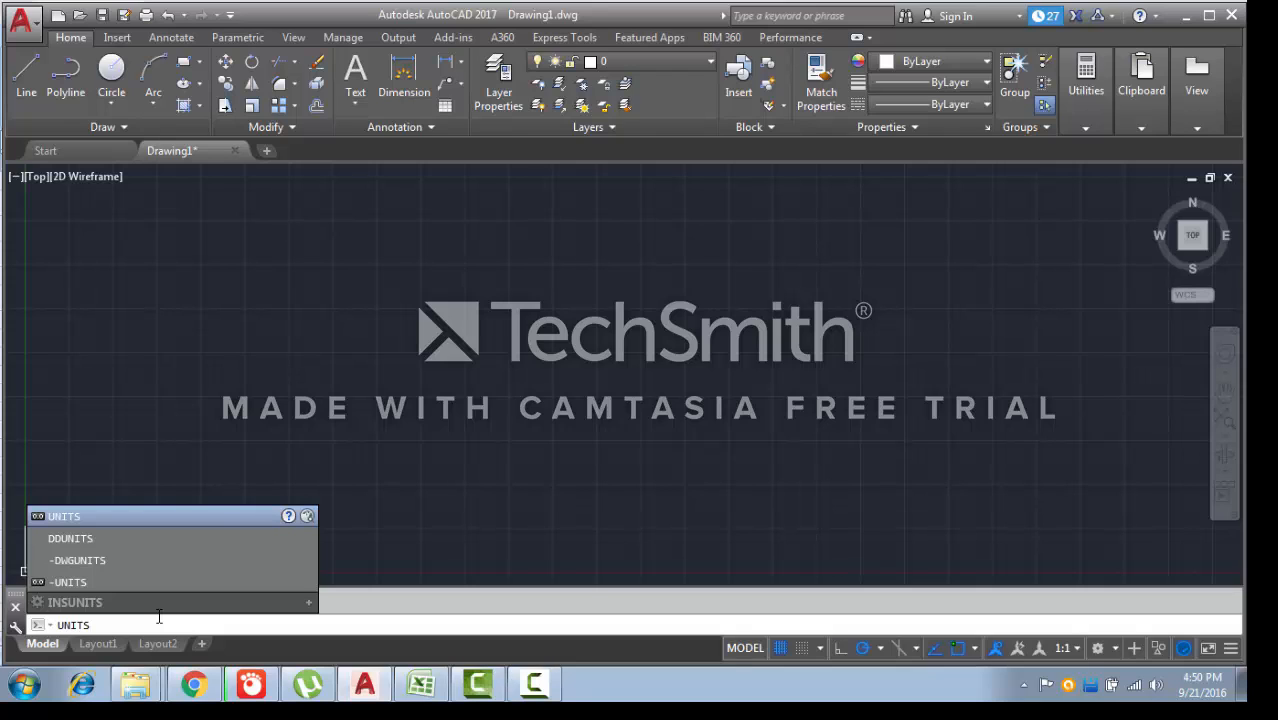
{"action": "key", "text": "Return"}
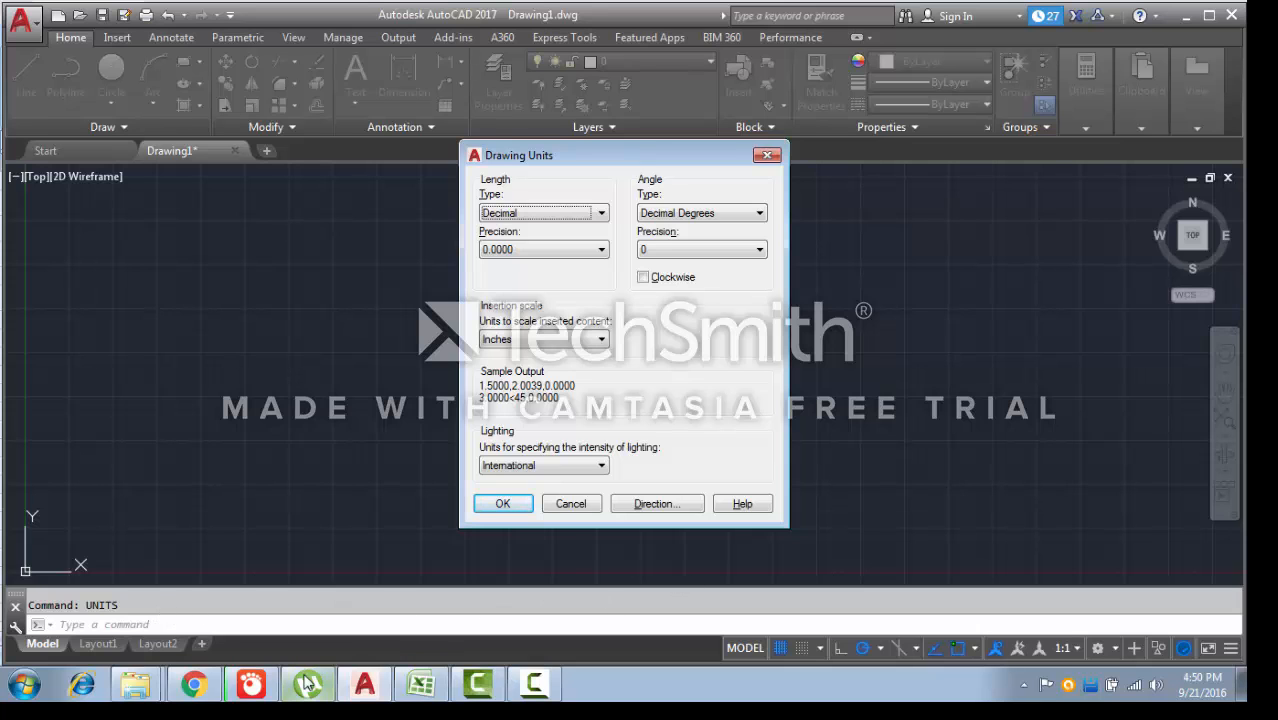
Switch to Chrome and view the "Free Training of Auto cad for beginners" playlist in a new tab, then return to the channel home page.
{"action": "left_click", "coordinate": [193, 685]}
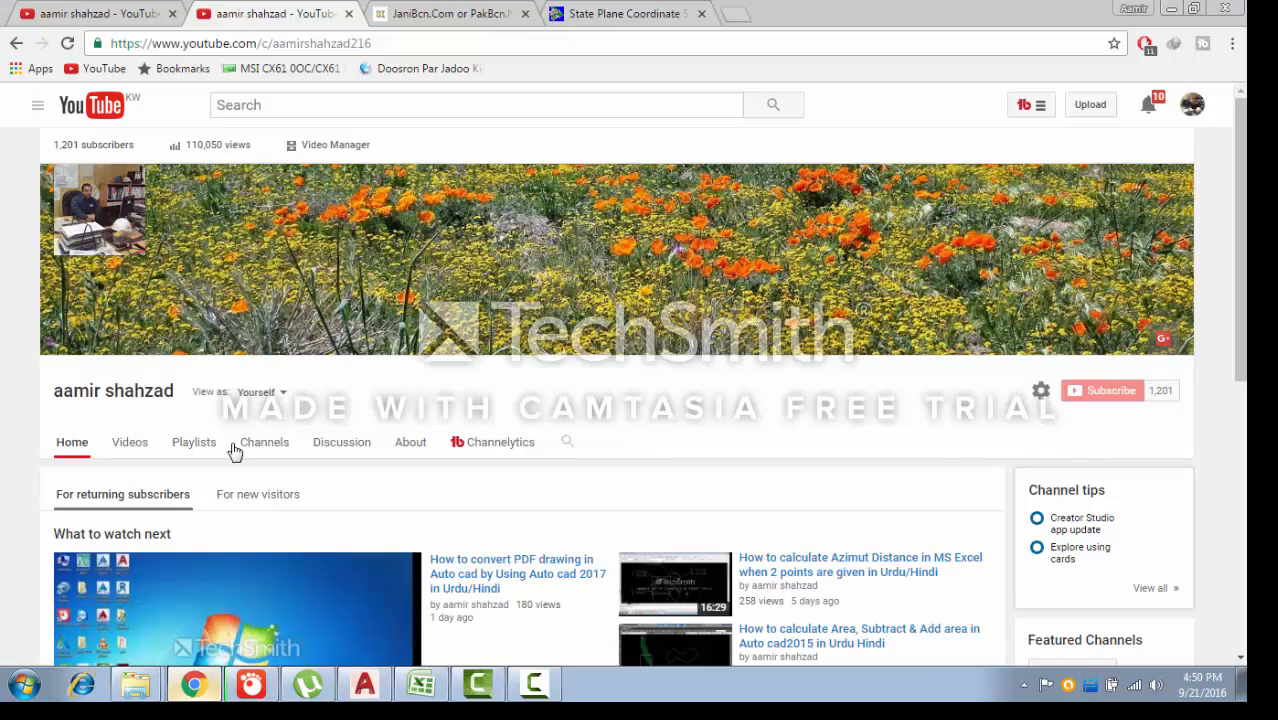
{"action": "left_click", "coordinate": [118, 8]}
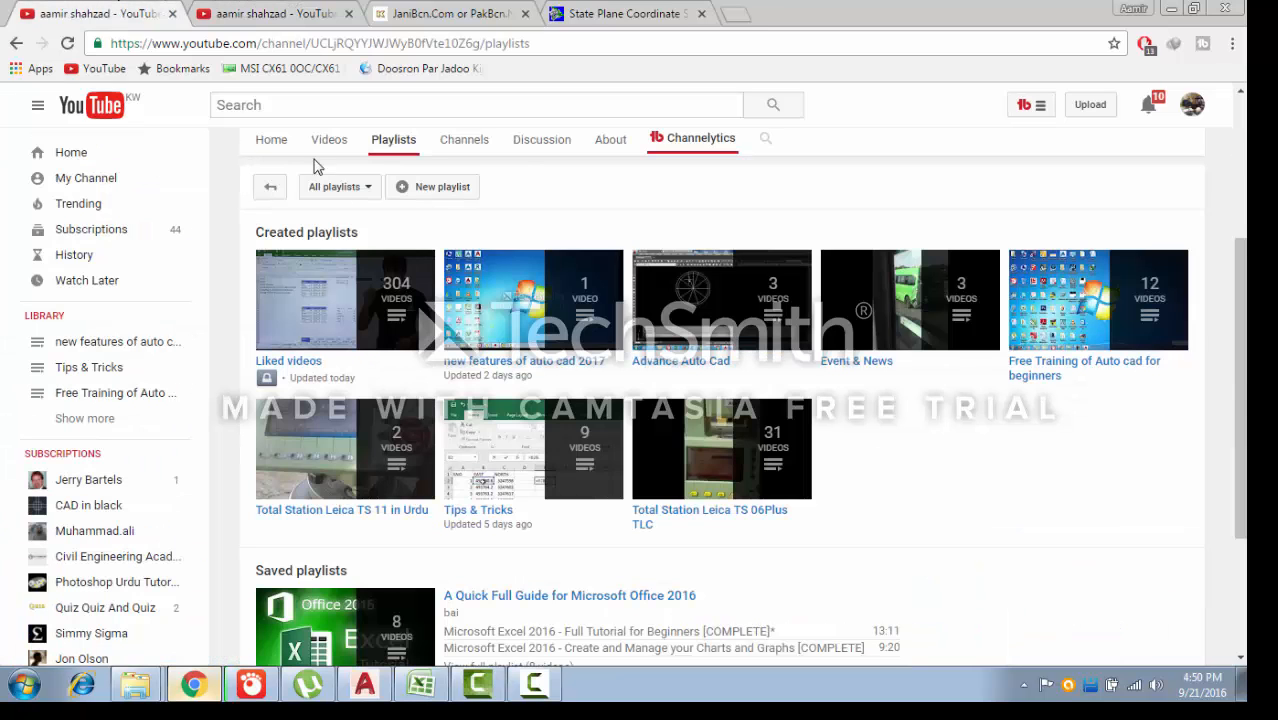
{"action": "right_click", "coordinate": [1060, 367]}
{"action": "left_click", "coordinate": [1064, 372]}
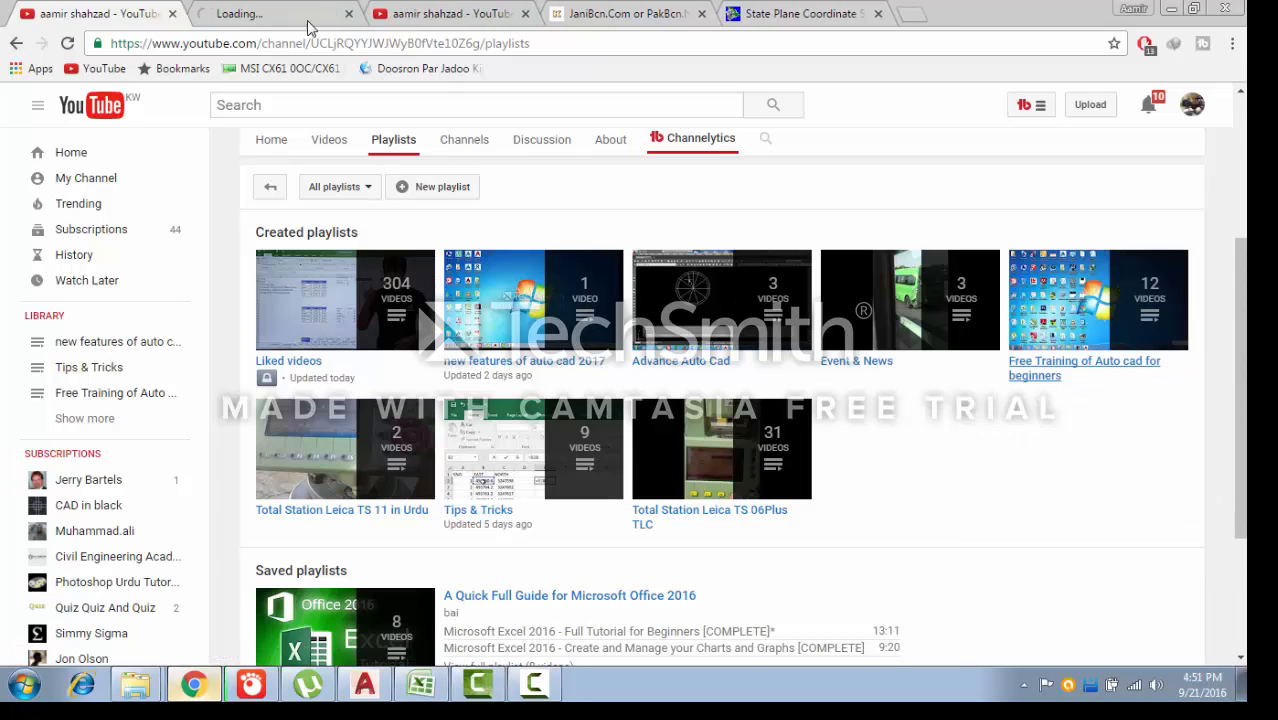
{"action": "left_click", "coordinate": [276, 24]}
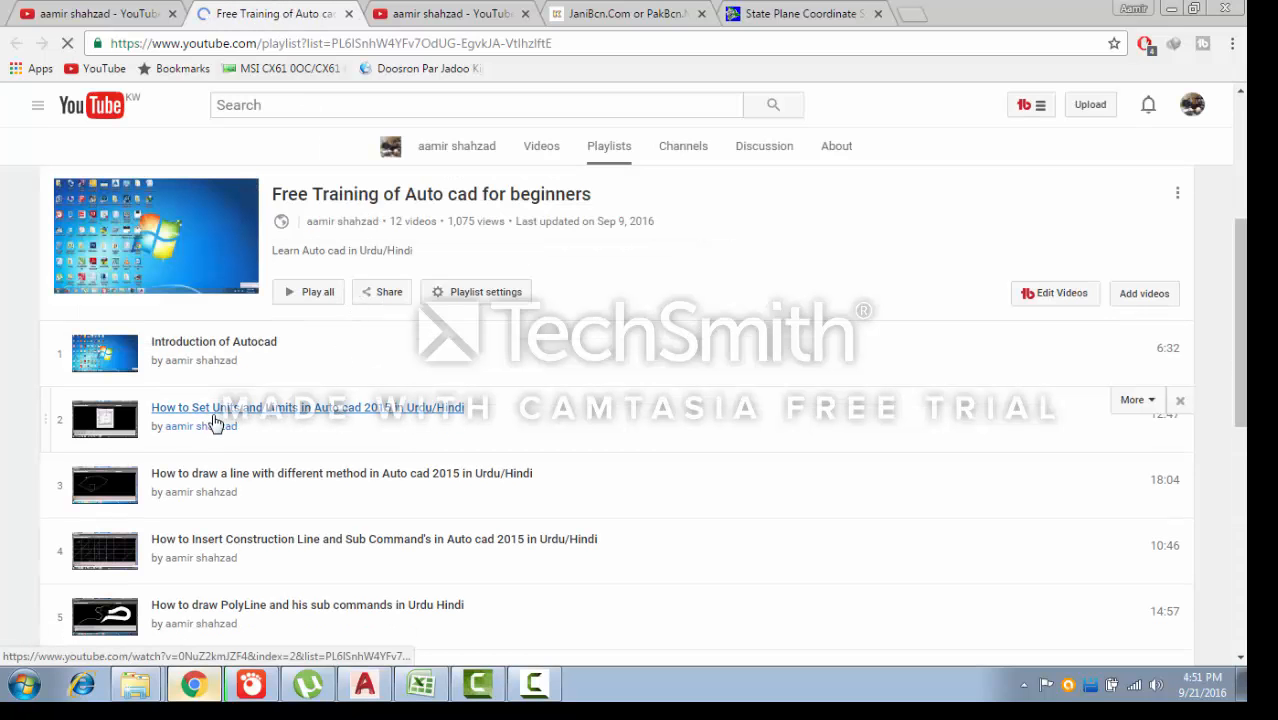
{"action": "left_click", "coordinate": [435, 16]}
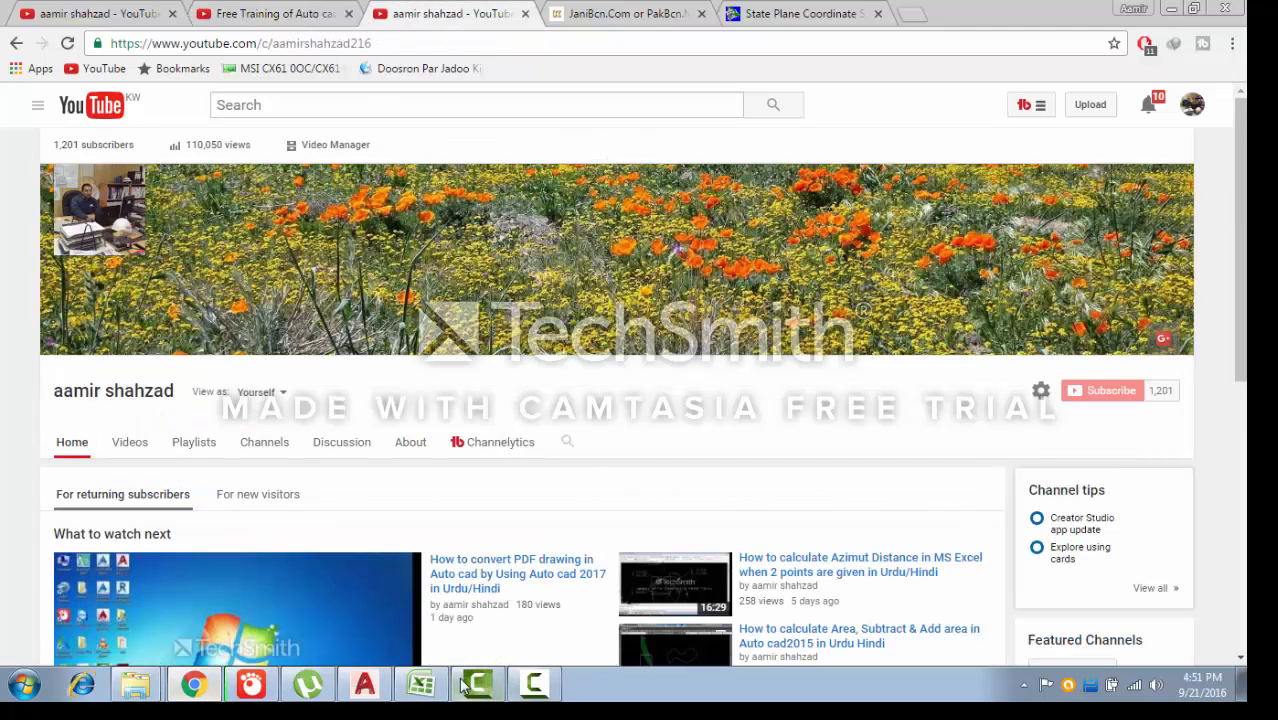
Return to AutoCAD, review the length types and the insertion scale units including US Survey Feet, and close Drawing Units without changes.
{"action": "left_click", "coordinate": [364, 686]}
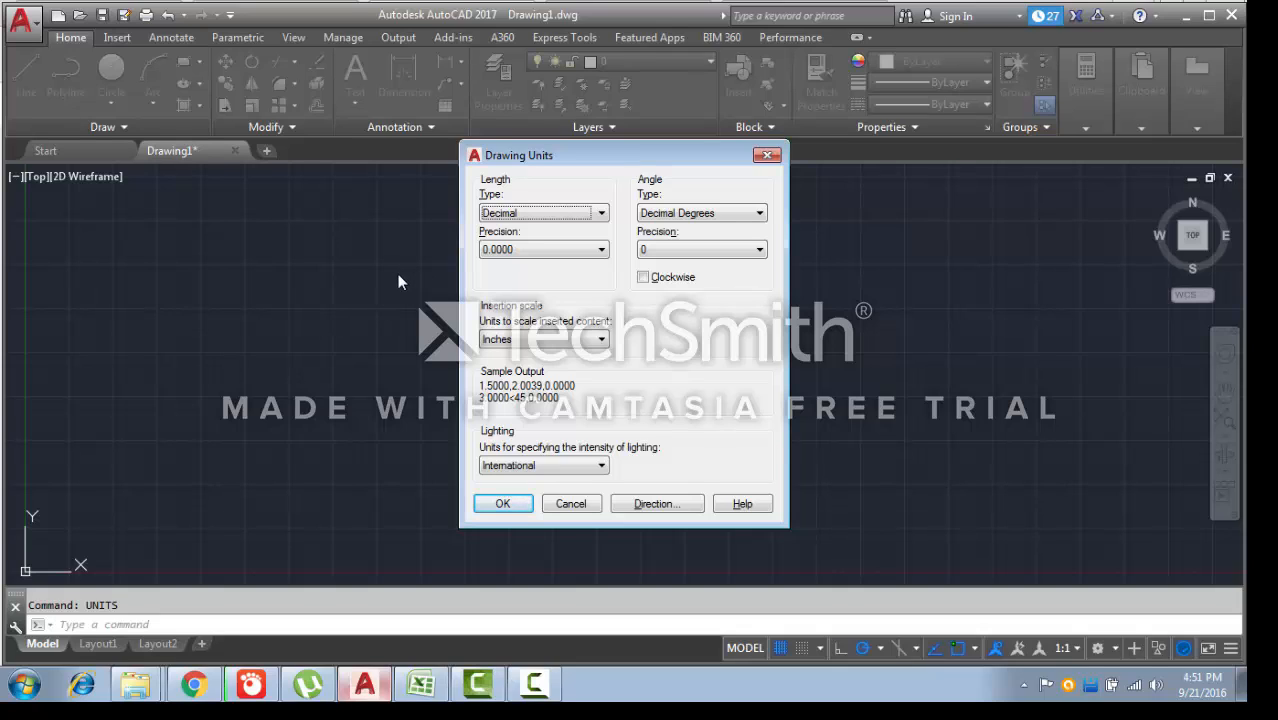
{"action": "left_click", "coordinate": [581, 343]}
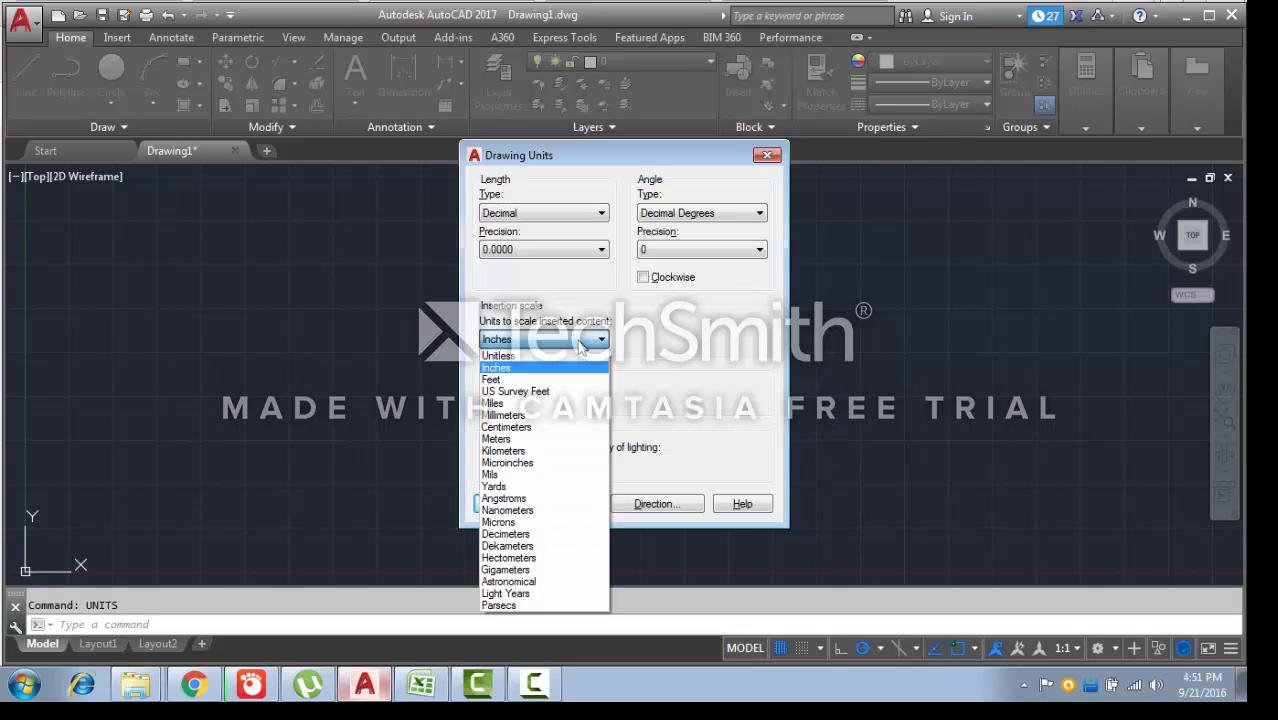
{"action": "left_click", "coordinate": [580, 211]}
{"action": "left_click", "coordinate": [596, 218]}
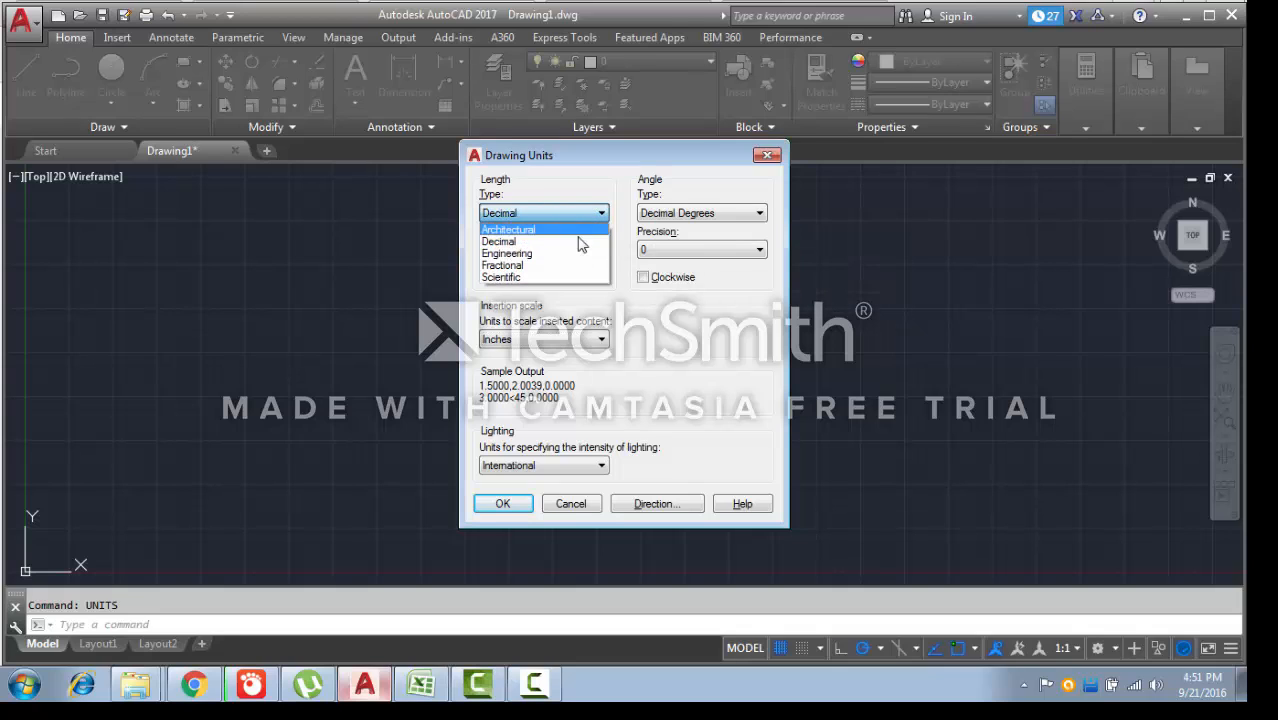
{"action": "left_click", "coordinate": [594, 214]}
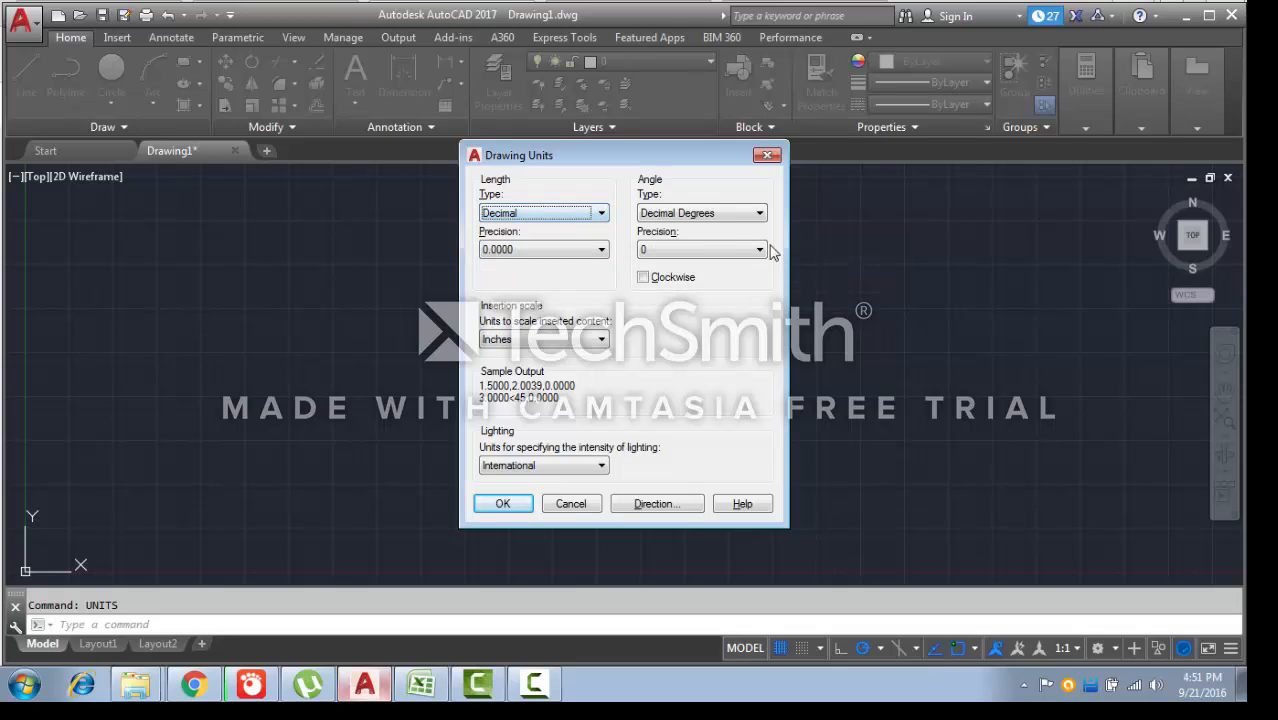
{"action": "left_click", "coordinate": [598, 340]}
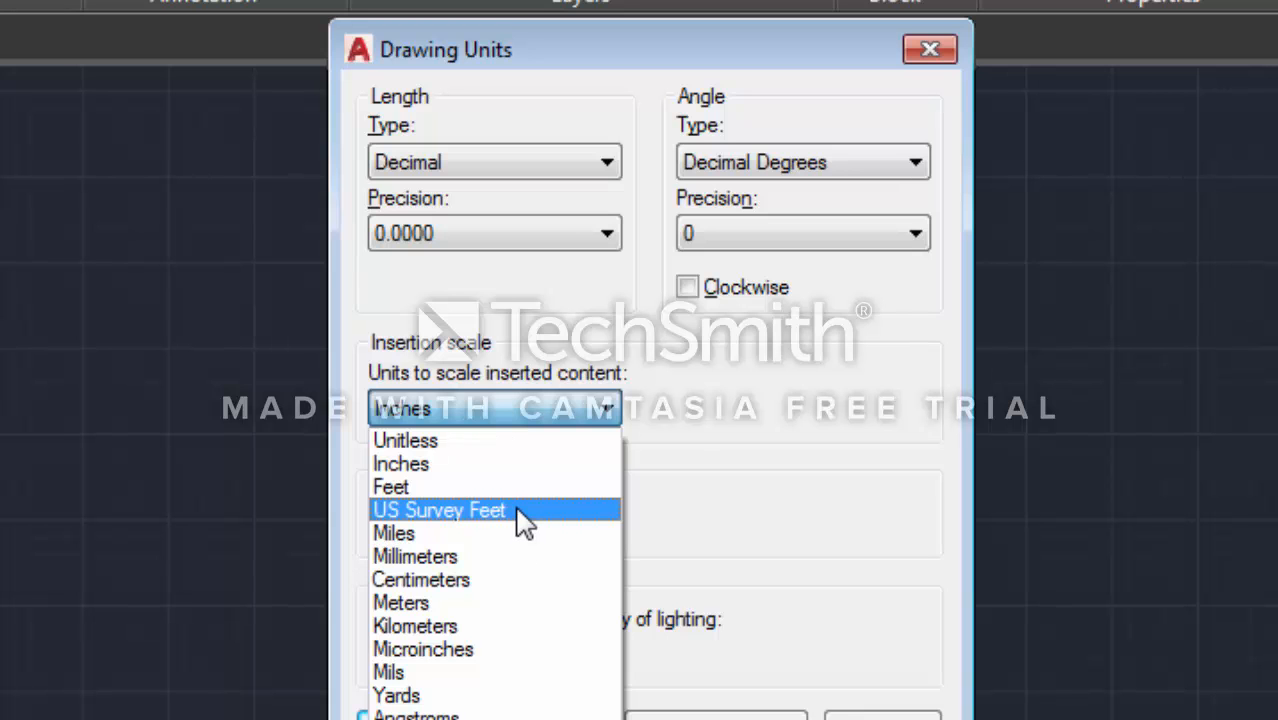
{"action": "left_click", "coordinate": [1104, 387]}
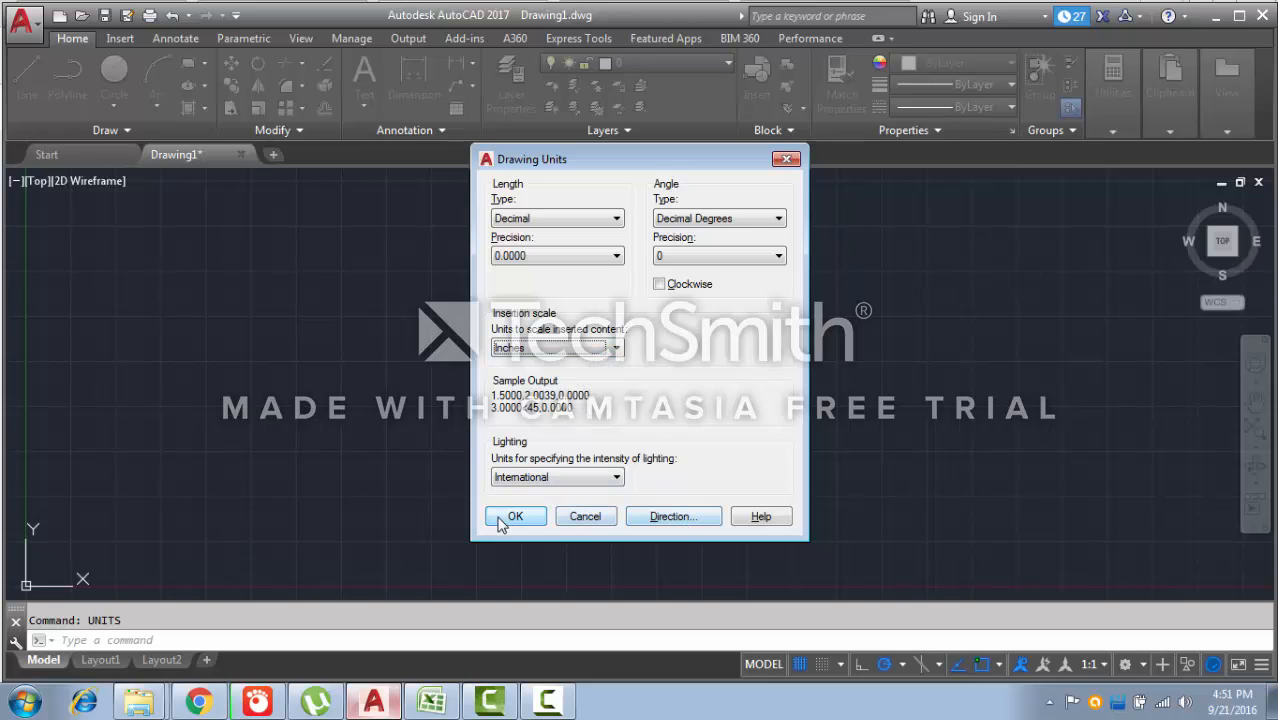
{"action": "left_click", "coordinate": [595, 517]}
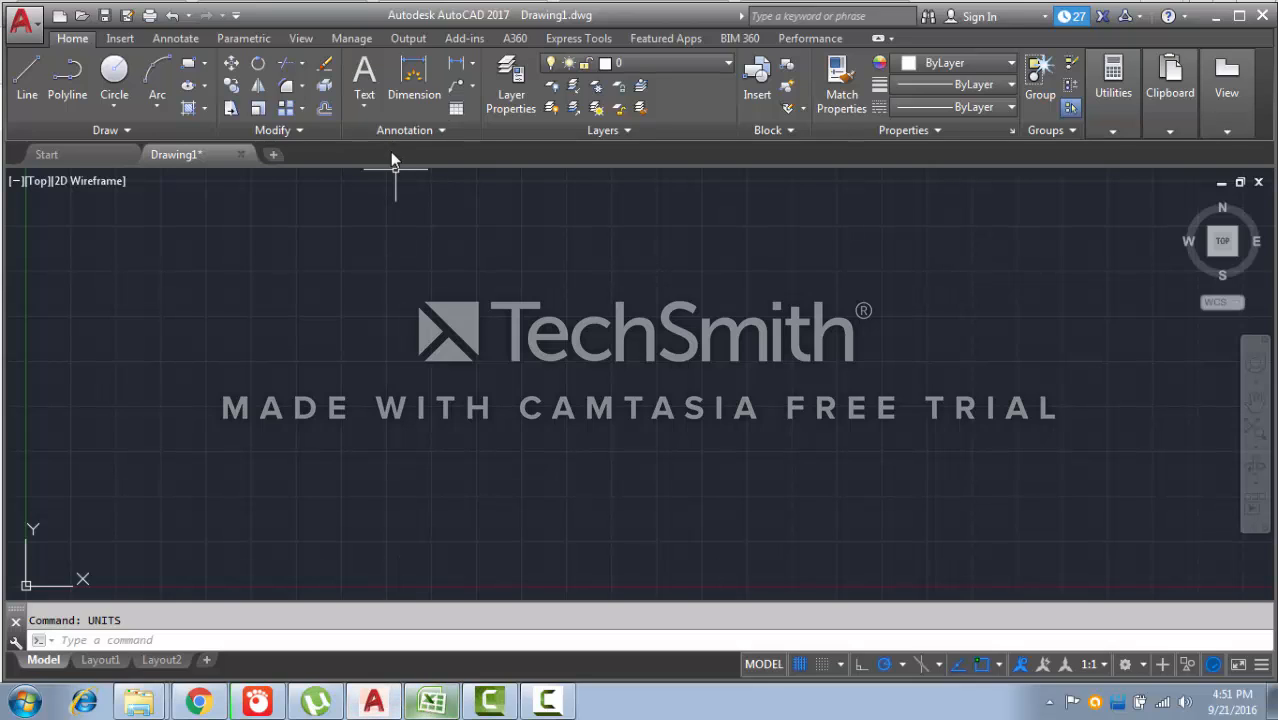
Switch to the Excel worksheet and examine the US survey foot formula in C2 and the 1 FOOT conversion cells.
{"action": "left_click", "coordinate": [421, 704]}
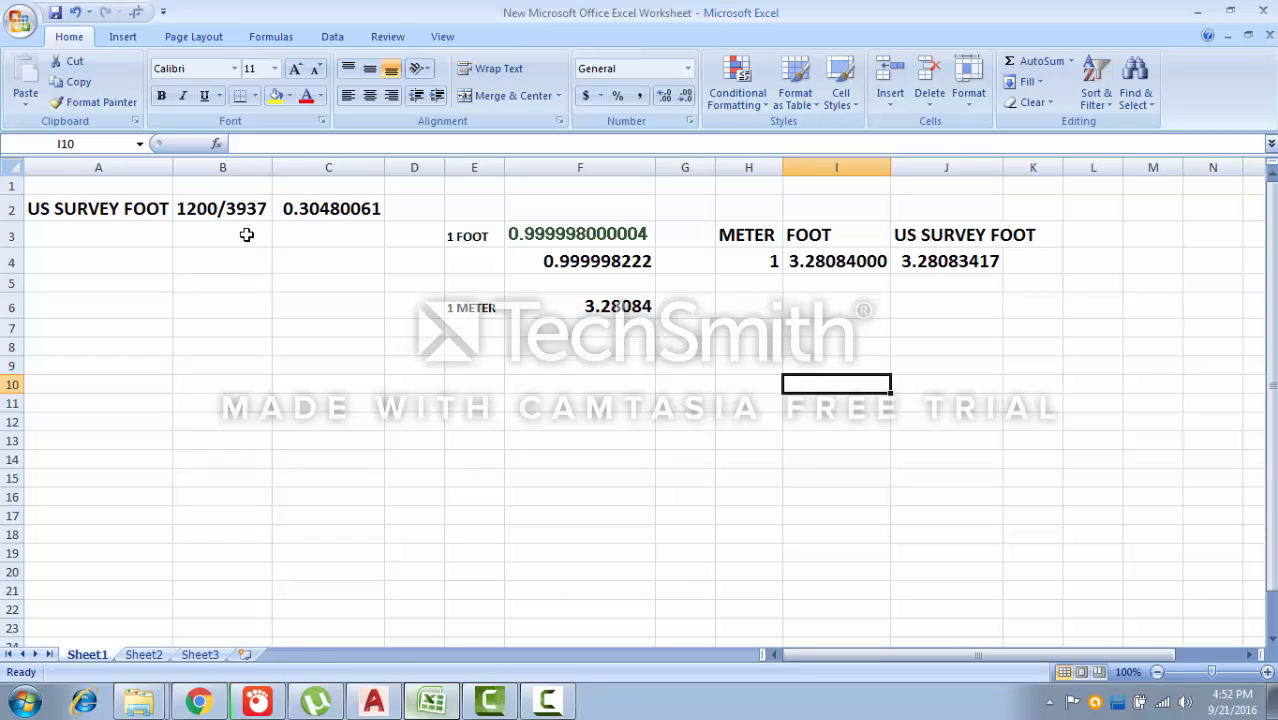
{"action": "left_click", "coordinate": [327, 207]}
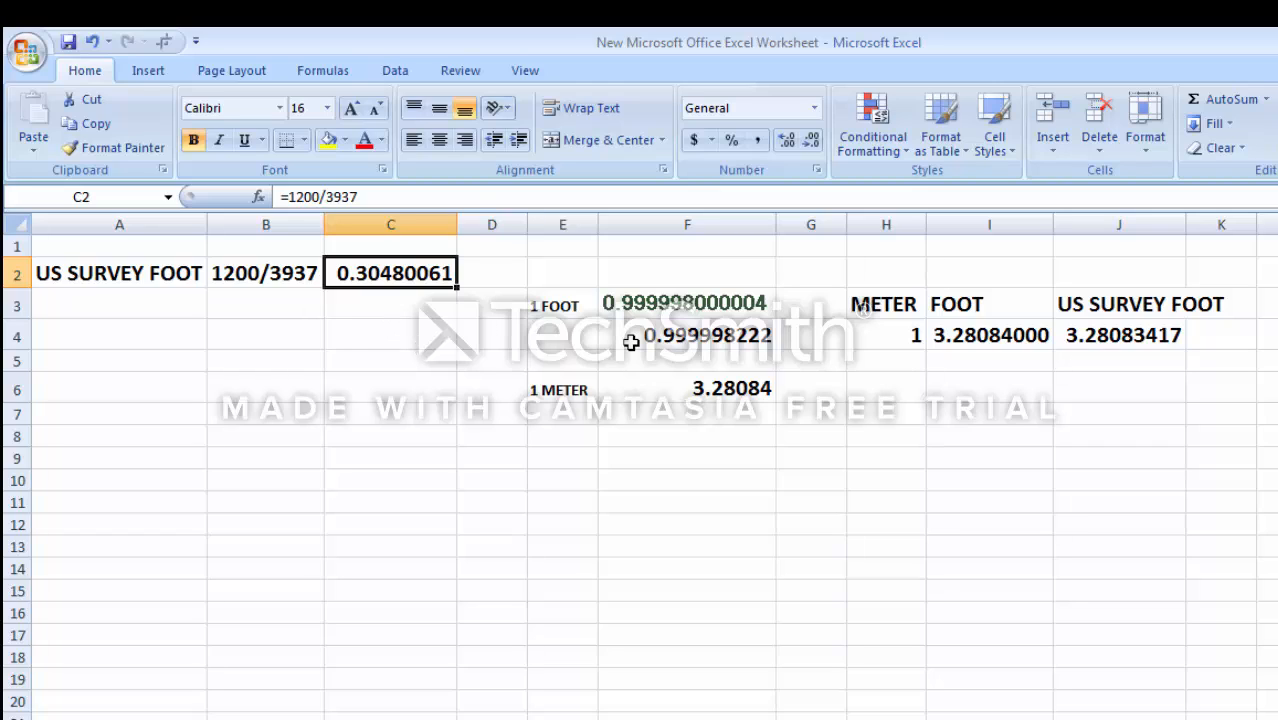
{"action": "left_click", "coordinate": [556, 338]}
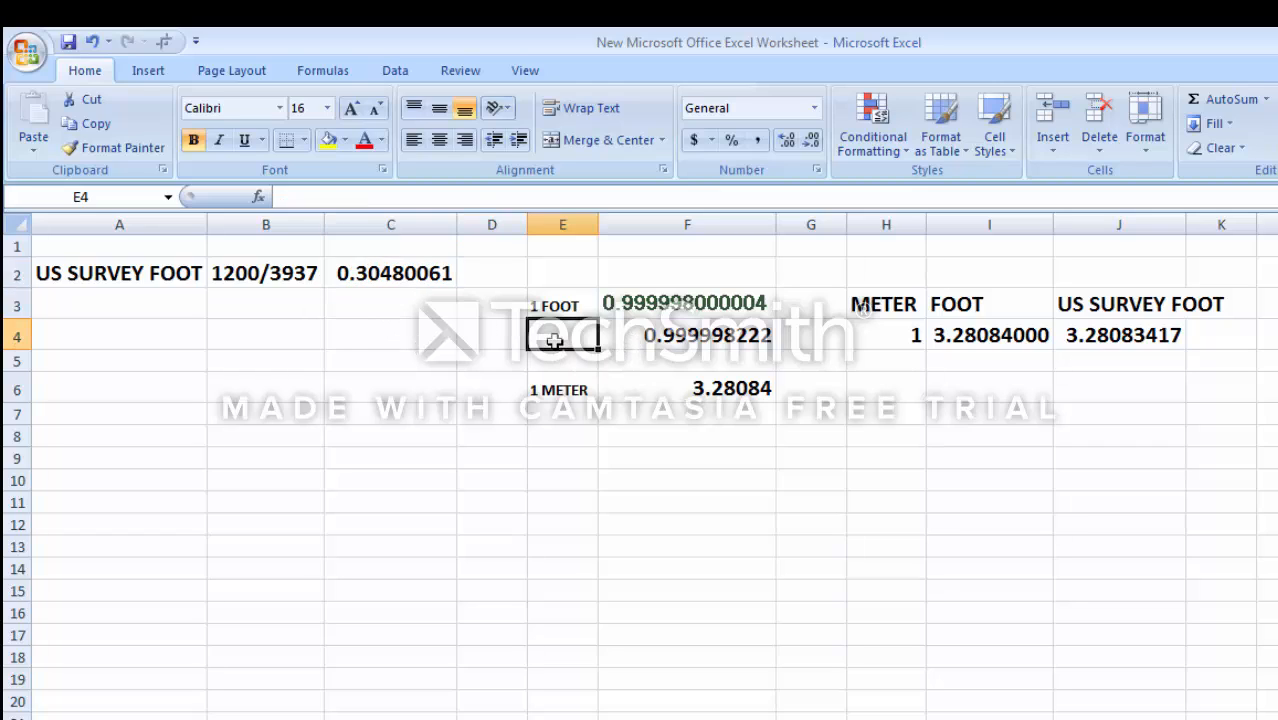
{"action": "left_click", "coordinate": [556, 300]}
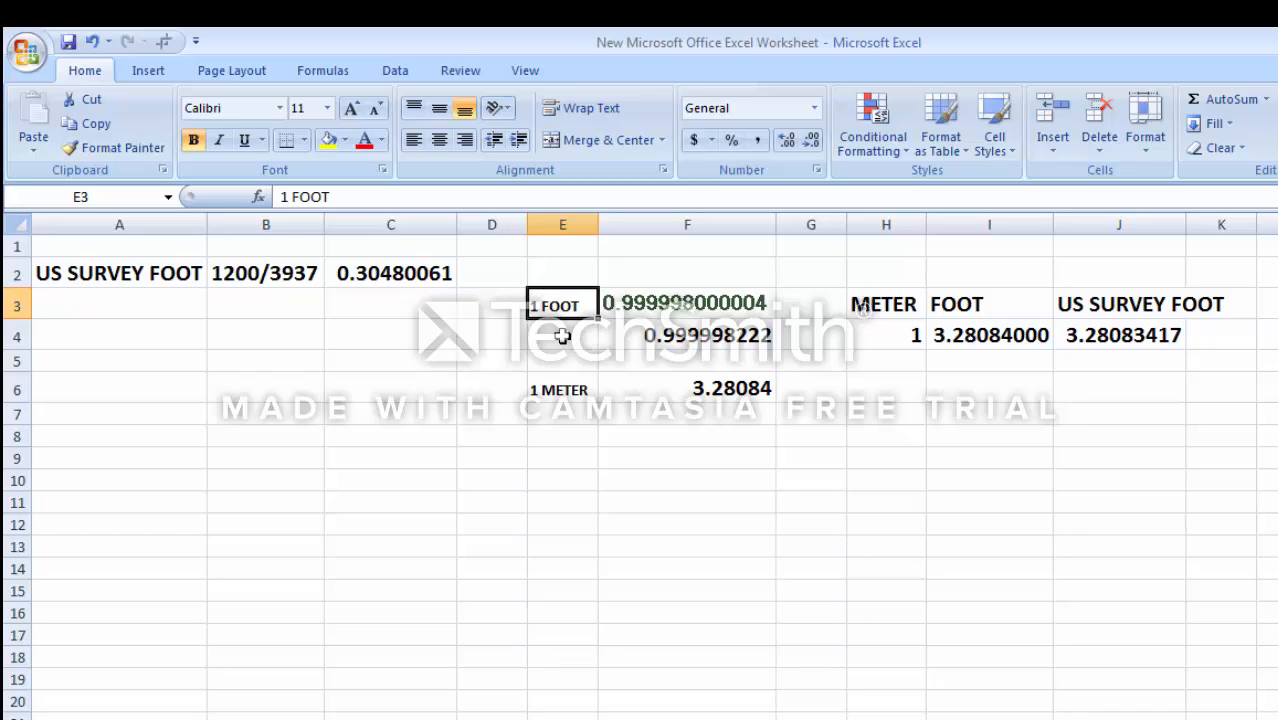
{"action": "left_click", "coordinate": [564, 334]}
{"action": "left_click", "coordinate": [569, 306]}
Enter the heading "US SURVEY FOOT" in cell F2, above the 1 FOOT conversion value.
{"action": "left_click", "coordinate": [644, 282]}
{"action": "type", "text": "US S"}
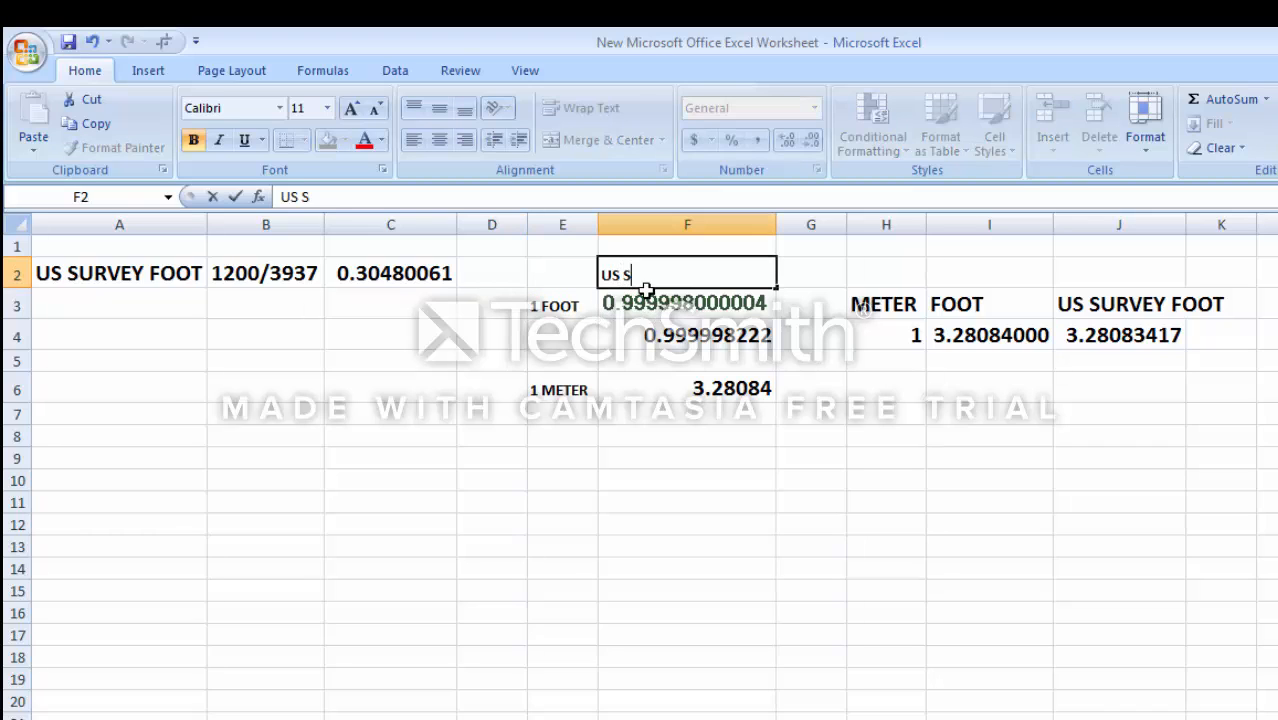
{"action": "type", "text": "URVE"}
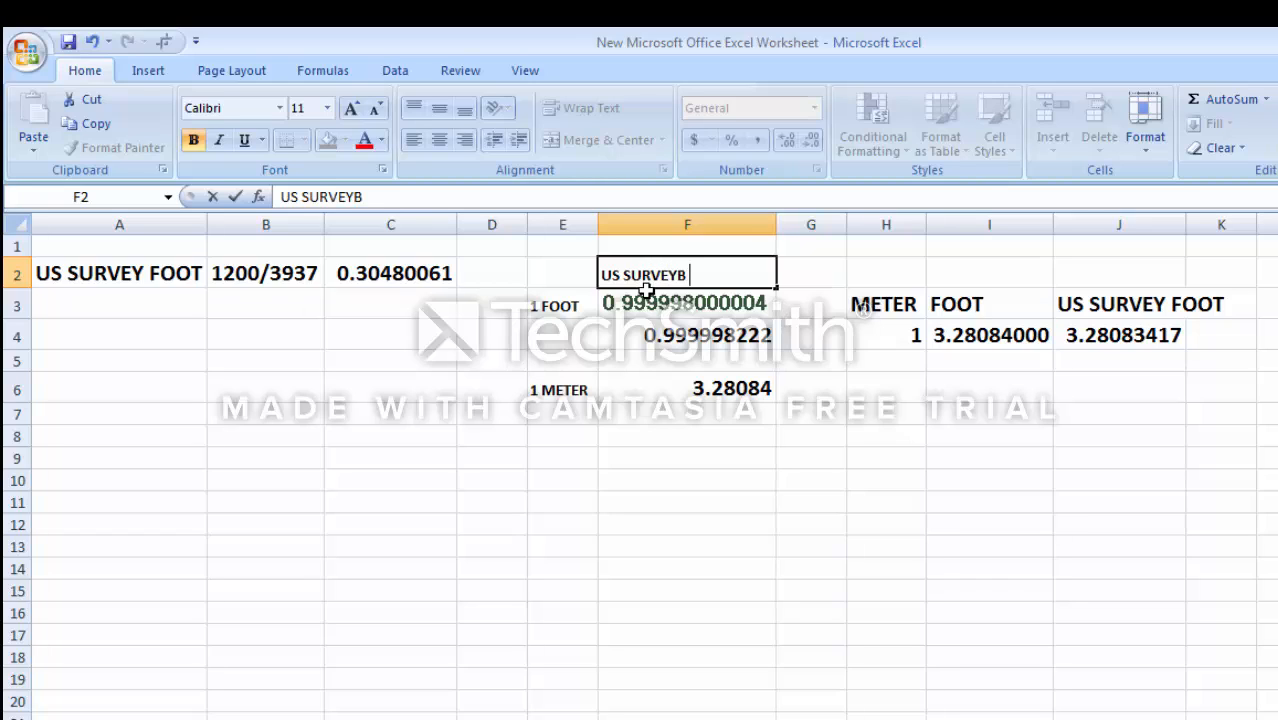
{"action": "type", "text": "Y FOOT"}
{"action": "left_click", "coordinate": [714, 480]}
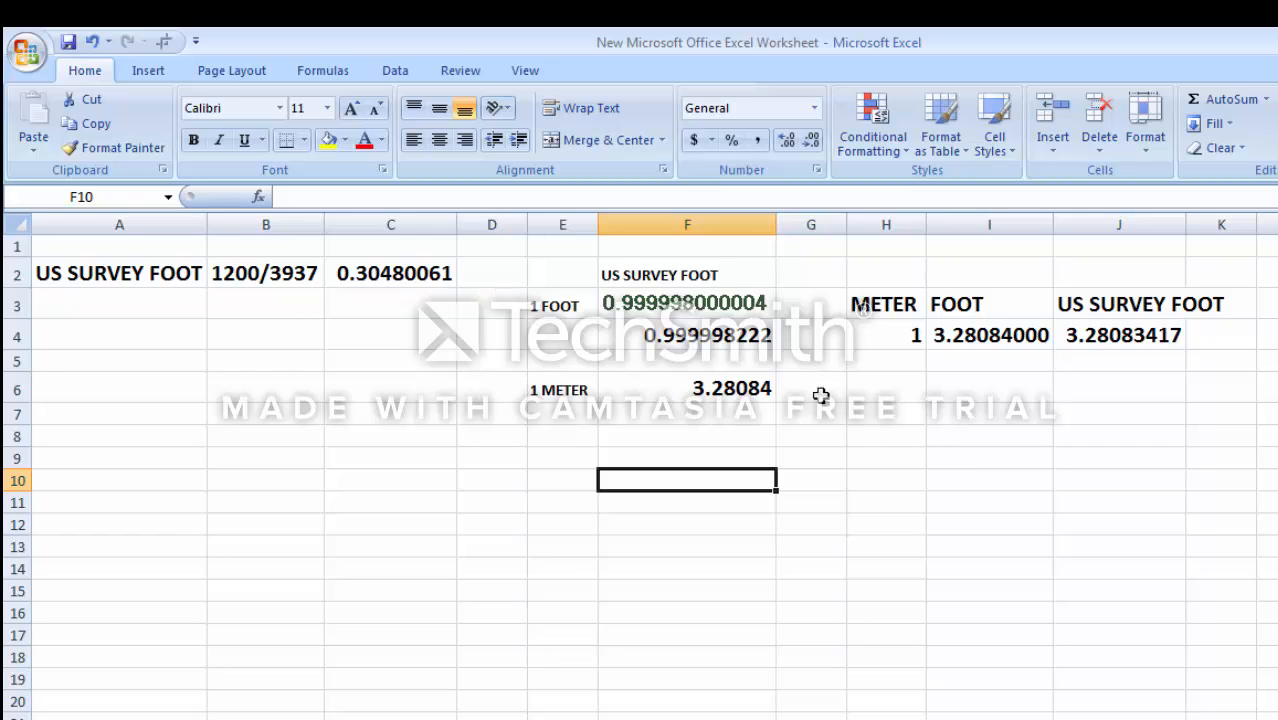
Compare the foot and US survey foot equivalents of one meter in row 4.
{"action": "left_click", "coordinate": [862, 336]}
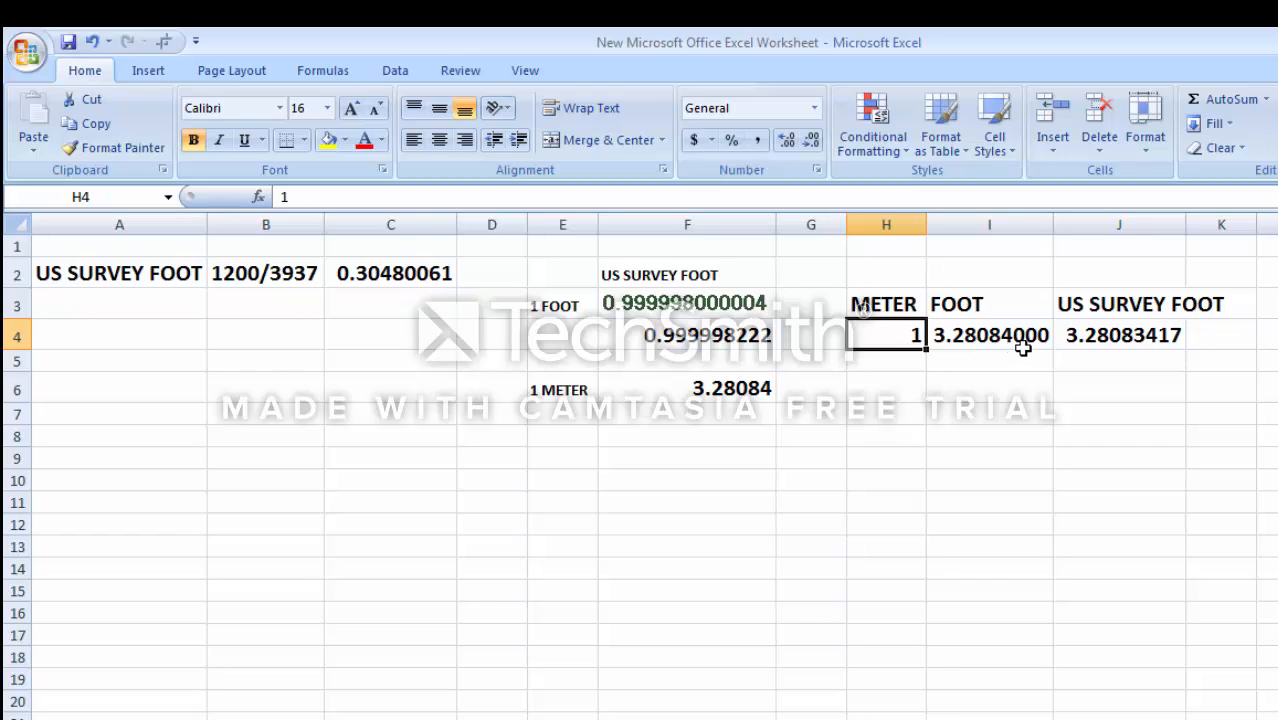
{"action": "left_click", "coordinate": [1135, 342]}
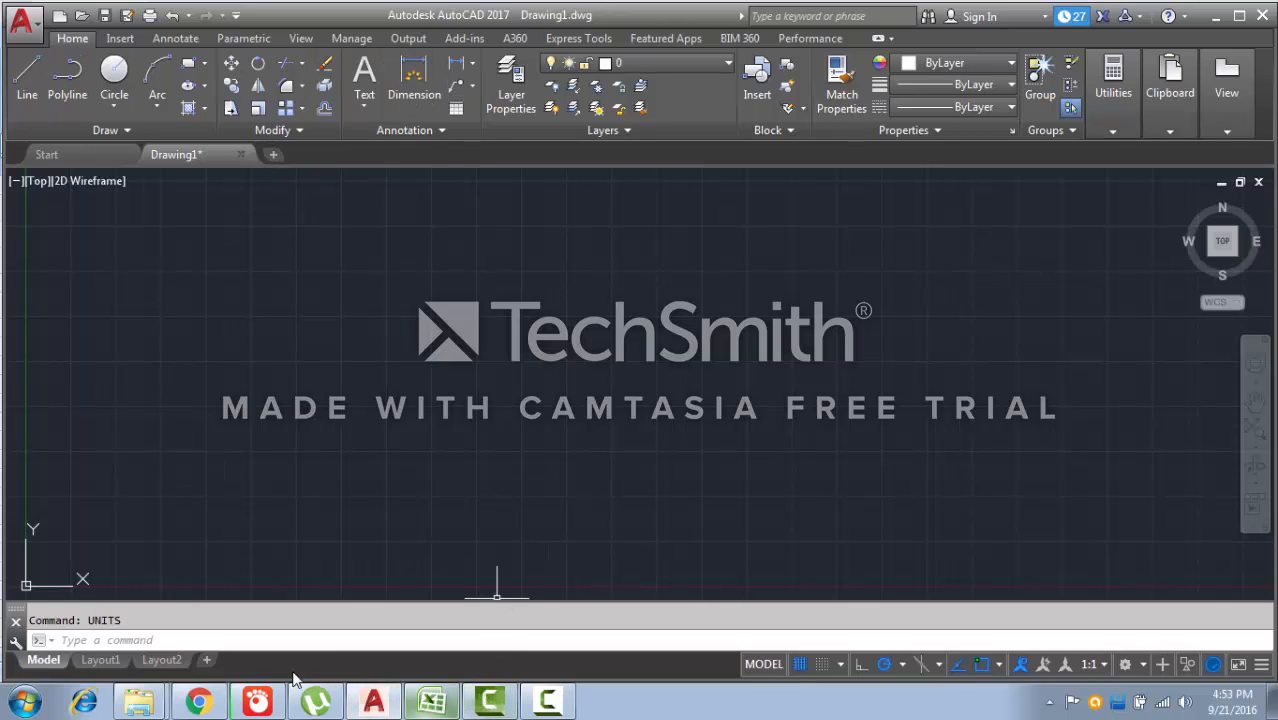
Switch to Chrome and view the channel's created playlists.
{"action": "left_click", "coordinate": [205, 703]}
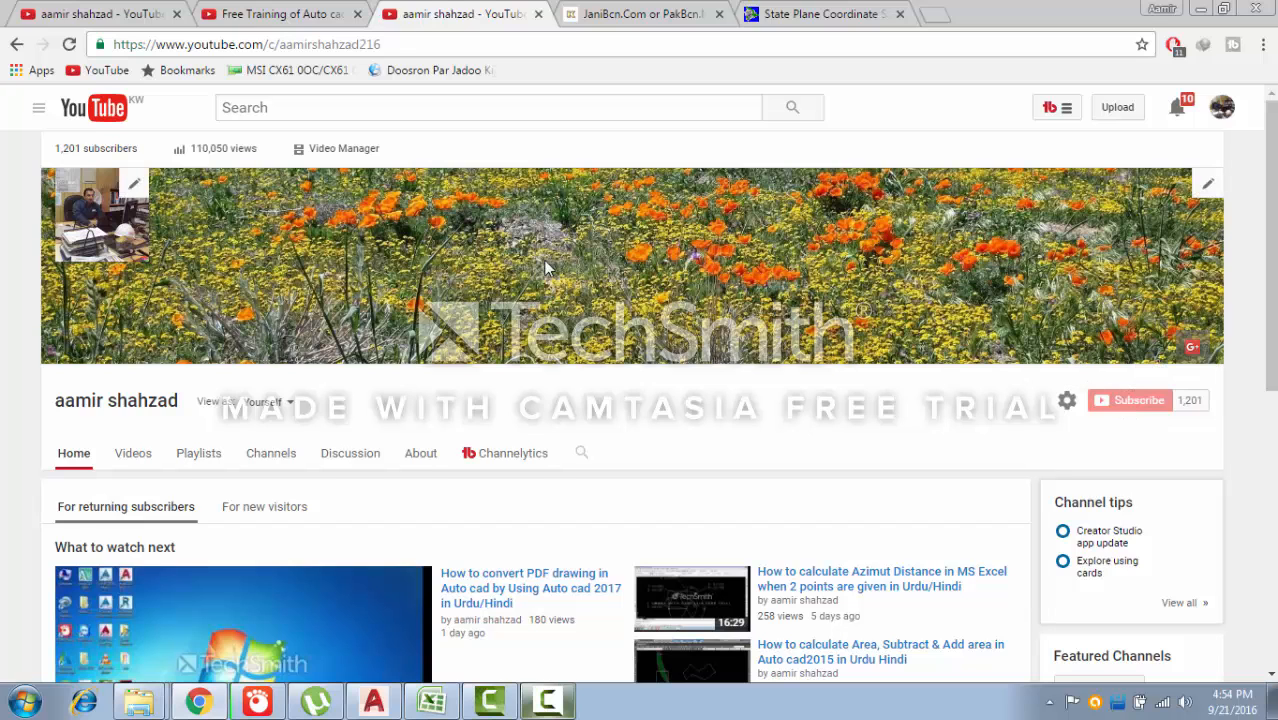
{"action": "left_click", "coordinate": [117, 13]}
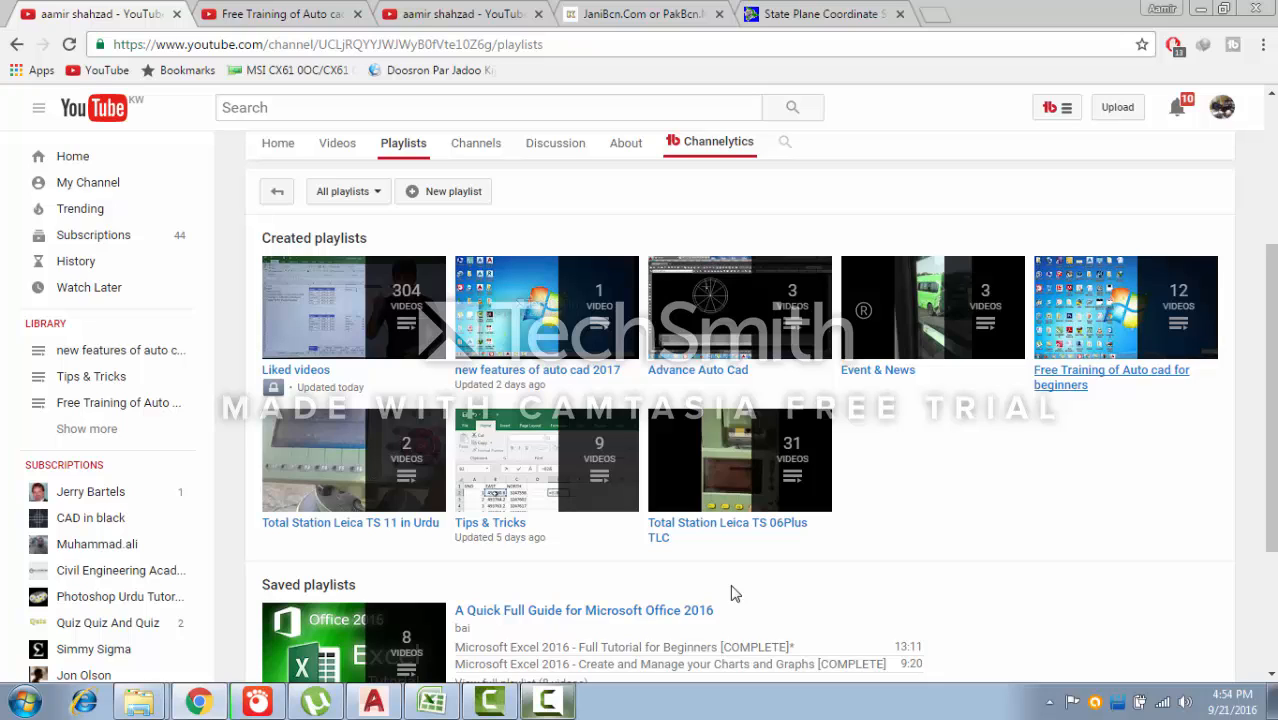
{"action": "left_click", "coordinate": [552, 703]}
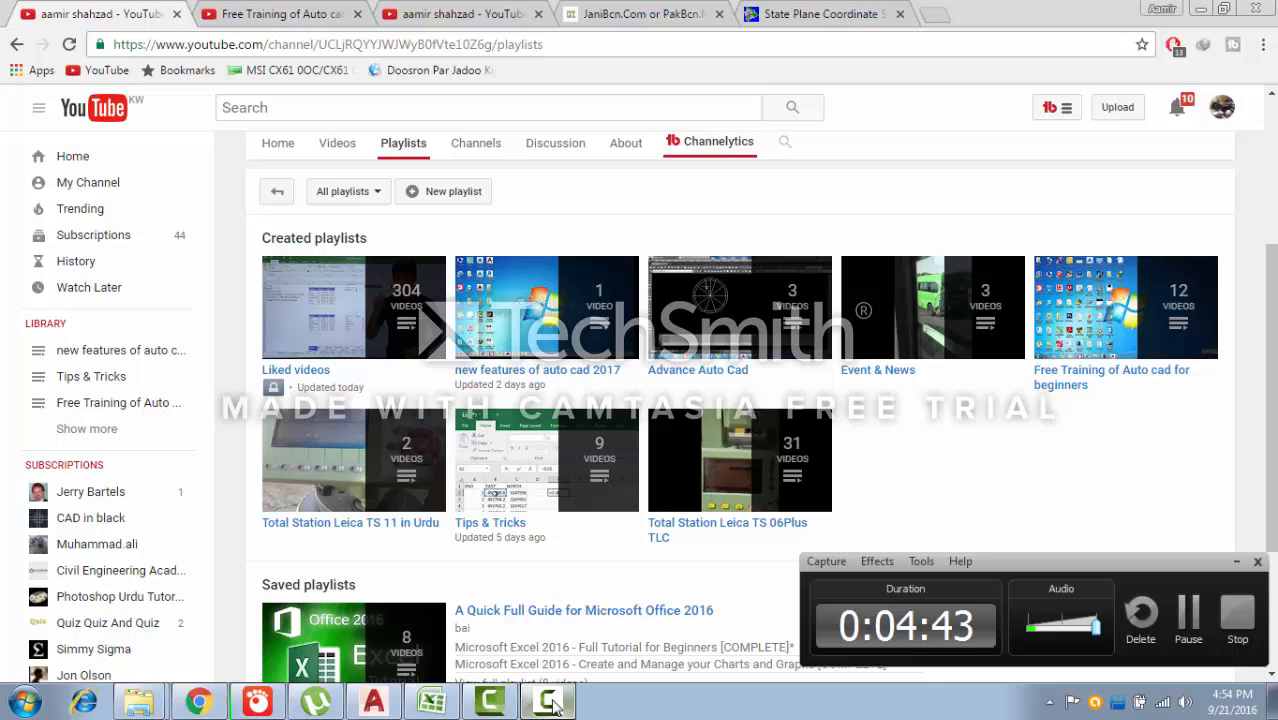